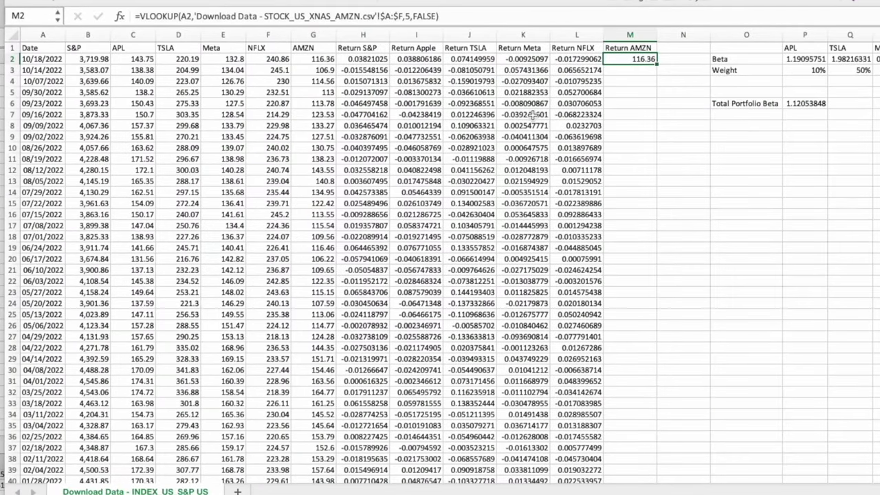
Step: Highlight the Date, price and return columns, then delete the 116.36 lookup value from M2
{"action": "scroll", "coordinate": [550, 106], "scroll_direction": "right", "scroll_amount": 2}
{"action": "scroll", "coordinate": [522, 118], "scroll_direction": "left", "scroll_amount": 2}
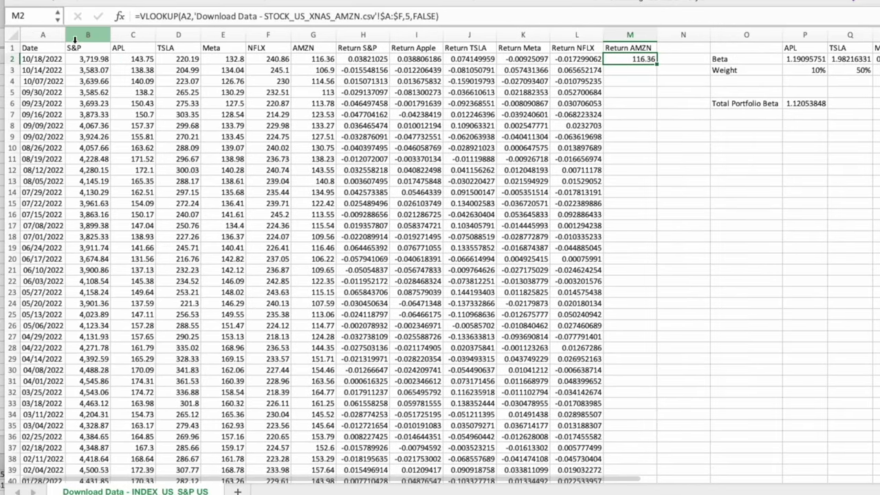
{"action": "left_click", "coordinate": [42, 34]}
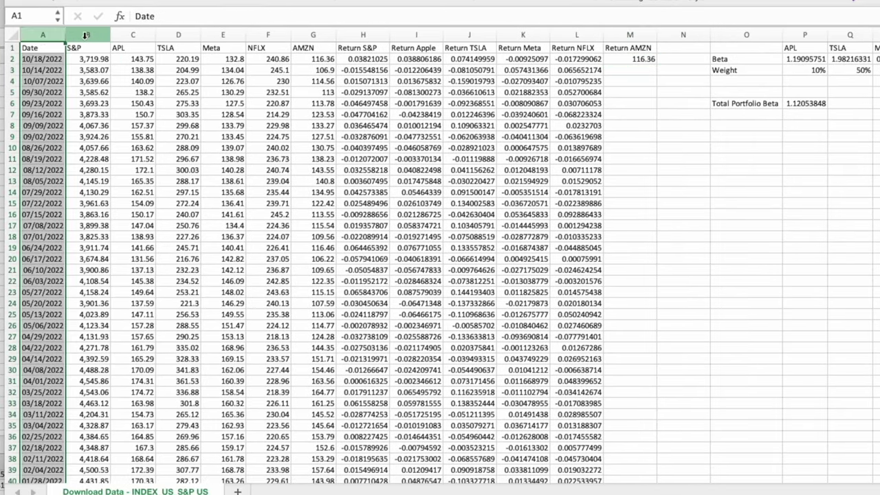
{"action": "left_click_drag", "start_coordinate": [86, 34], "coordinate": [327, 34]}
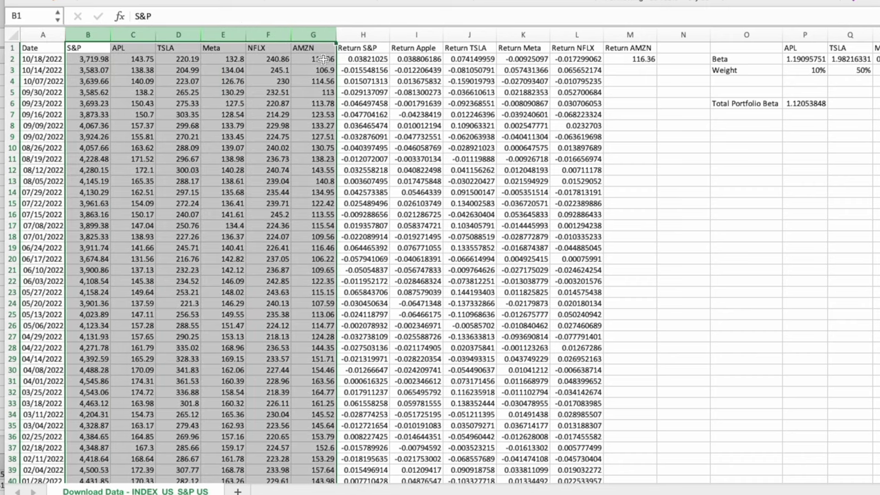
{"action": "left_click", "coordinate": [323, 59]}
{"action": "left_click_drag", "start_coordinate": [362, 35], "coordinate": [581, 32]}
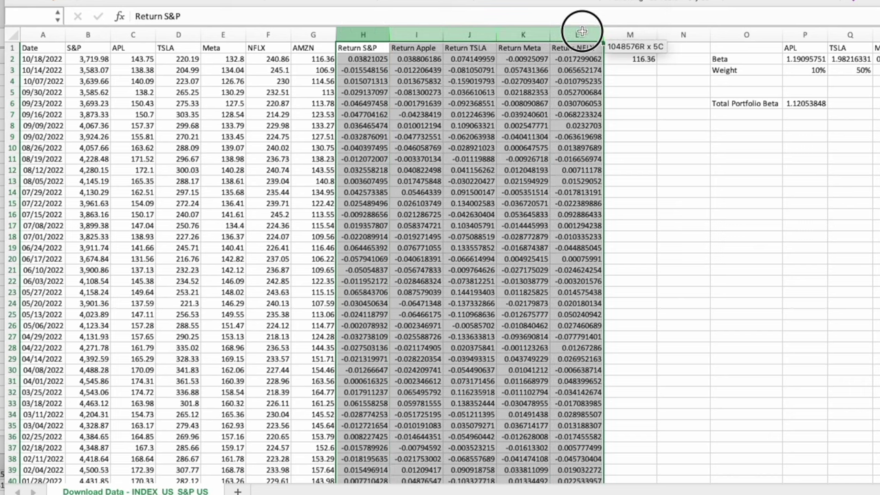
{"action": "left_click", "coordinate": [614, 59]}
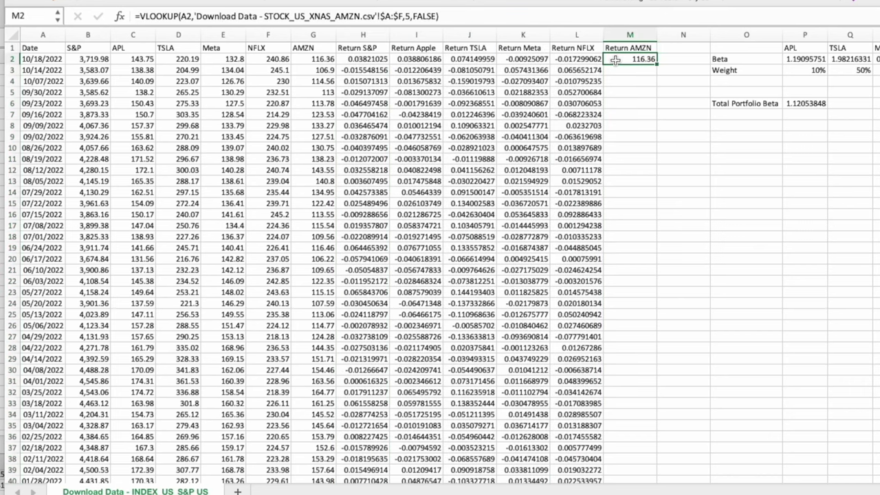
{"action": "key", "text": "Delete"}
Step: Exit full screen and check the AMZN workbook's 116.36 closing price against the index workbook
{"action": "key", "text": "ctrl+super+f"}
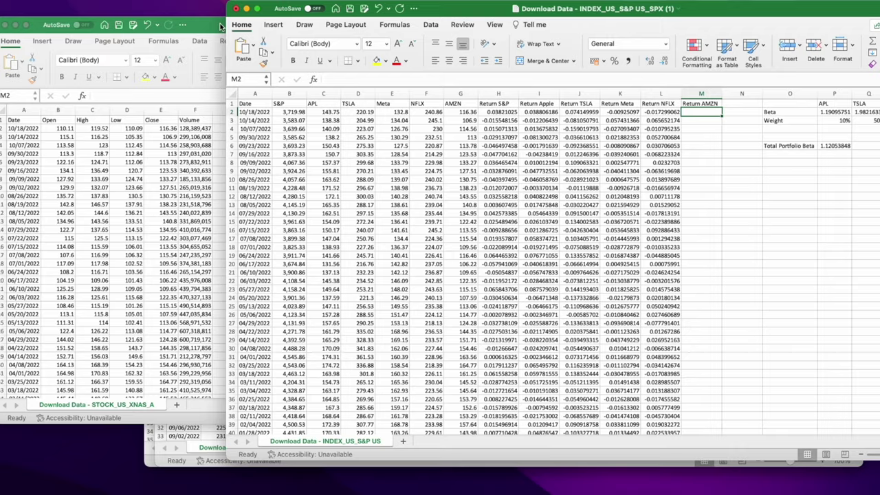
{"action": "left_click", "coordinate": [187, 131]}
{"action": "left_click", "coordinate": [167, 130]}
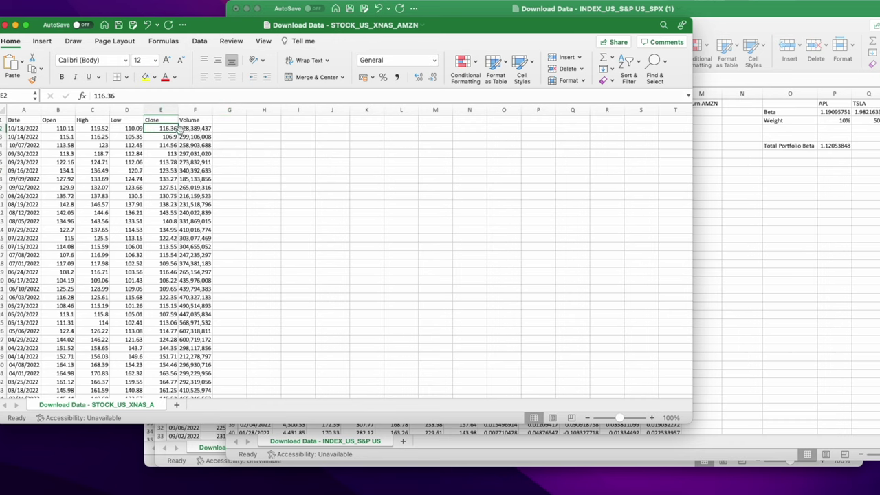
{"action": "left_click", "coordinate": [755, 160]}
Step: Highlight the matching 116.36 AMZN price and the S&P through AMZN price columns
{"action": "left_click", "coordinate": [457, 113]}
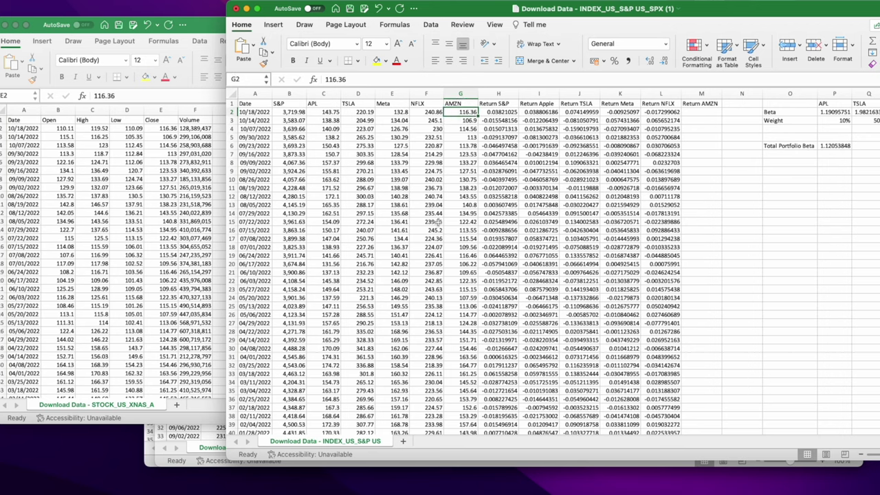
{"action": "left_click", "coordinate": [292, 94]}
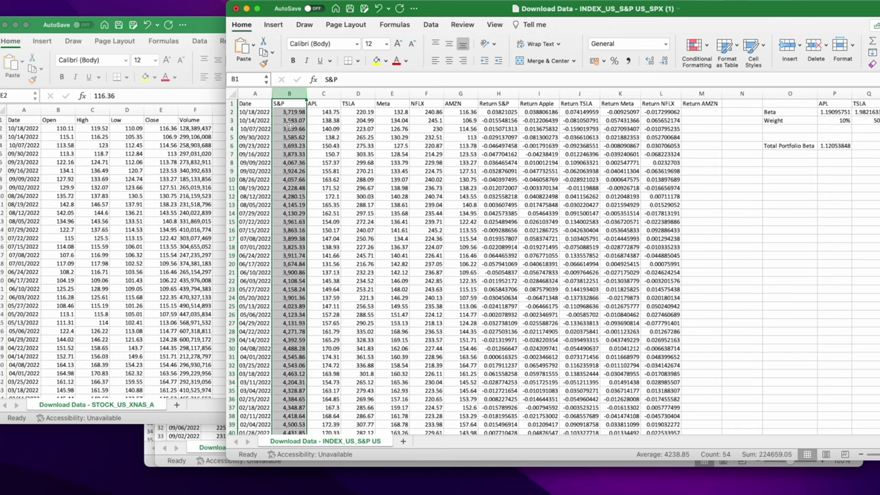
{"action": "left_click_drag", "start_coordinate": [322, 92], "coordinate": [450, 91]}
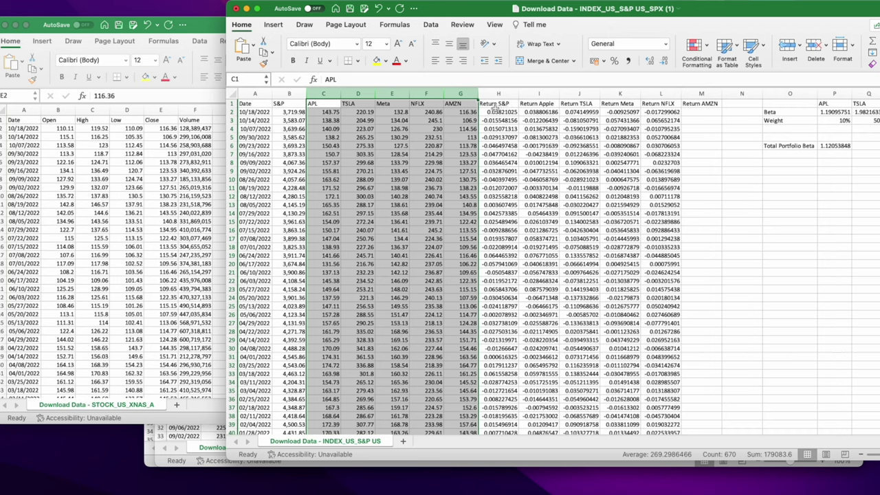
Step: Check the Return NFLX formula =F2/F3-1 as the model for the AMZN return
{"action": "left_click", "coordinate": [466, 112]}
{"action": "left_click", "coordinate": [683, 112]}
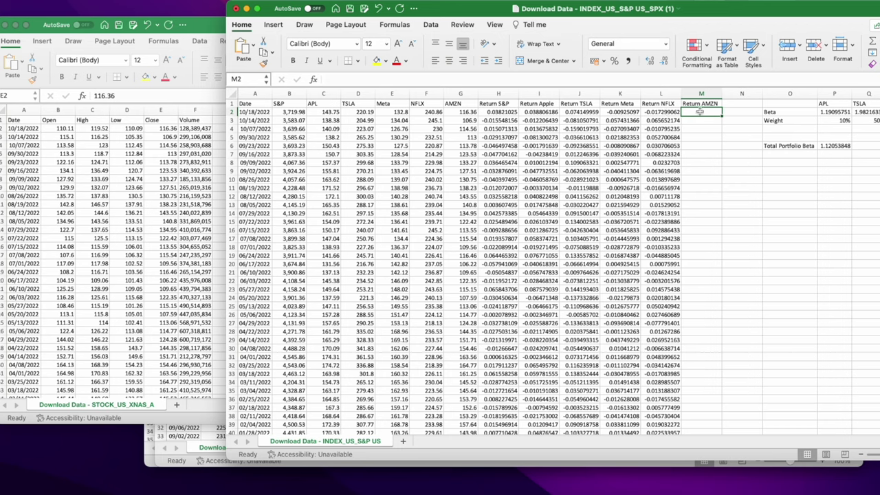
{"action": "left_click", "coordinate": [676, 112]}
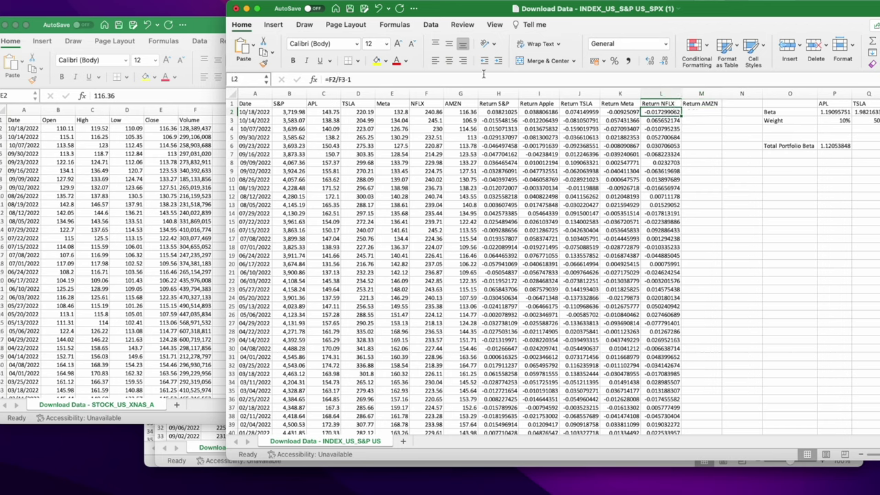
{"action": "left_click", "coordinate": [468, 79]}
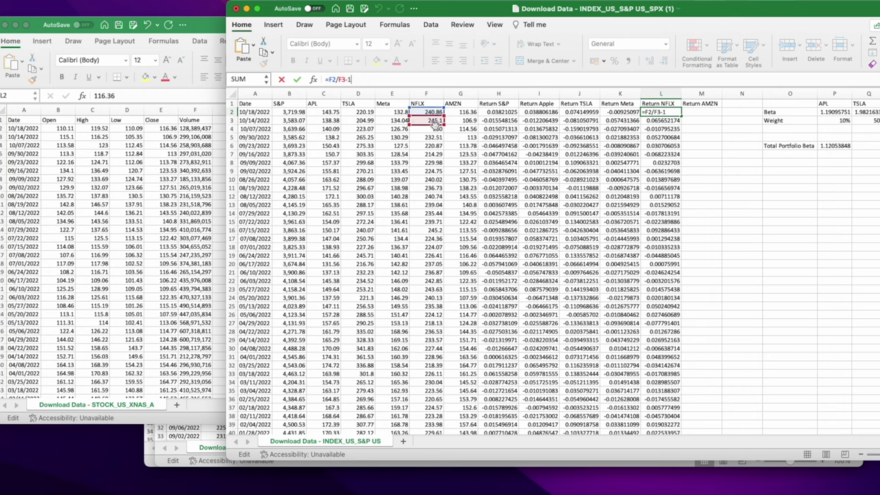
{"action": "left_click", "coordinate": [698, 112]}
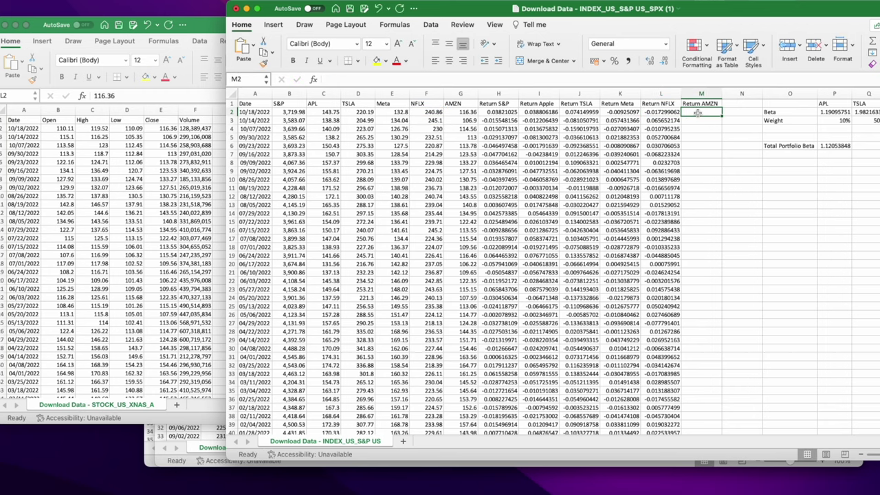
Step: Enter =G2/G3-1 in M2 for the first AMZN weekly return
{"action": "type", "text": "="}
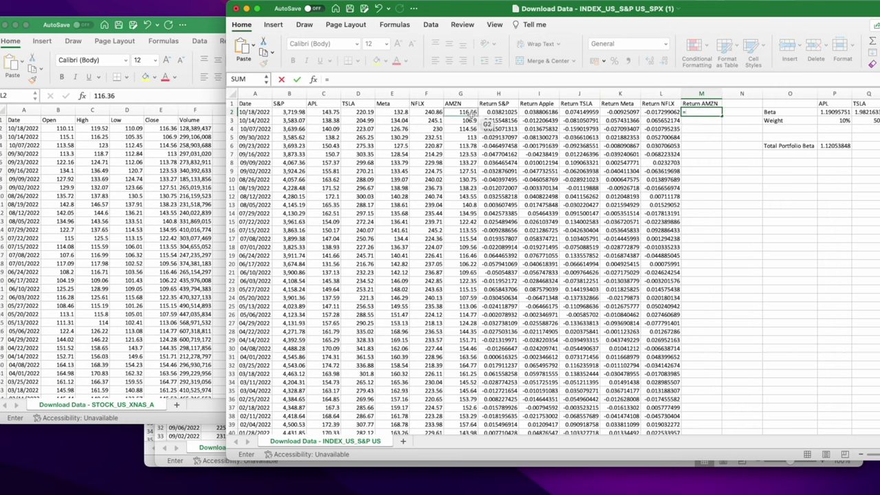
{"action": "left_click", "coordinate": [470, 112]}
{"action": "type", "text": "/"}
{"action": "left_click", "coordinate": [468, 121]}
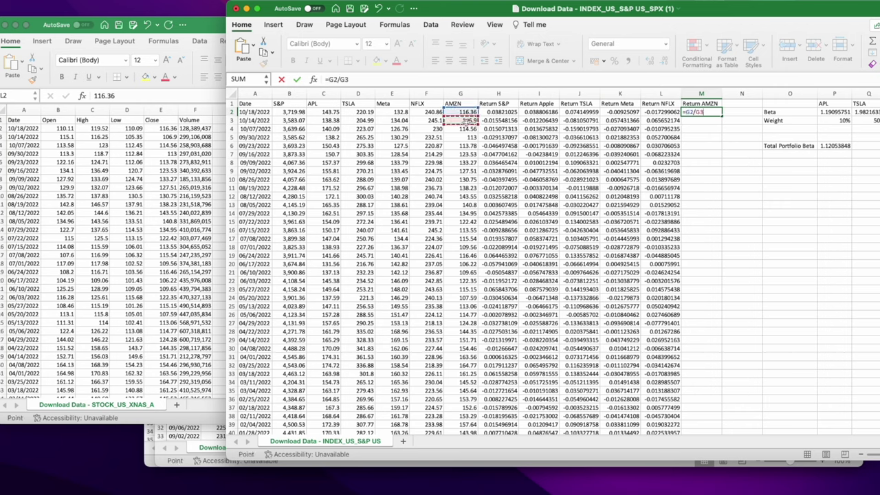
{"action": "type", "text": "-1"}
{"action": "key", "text": "Return"}
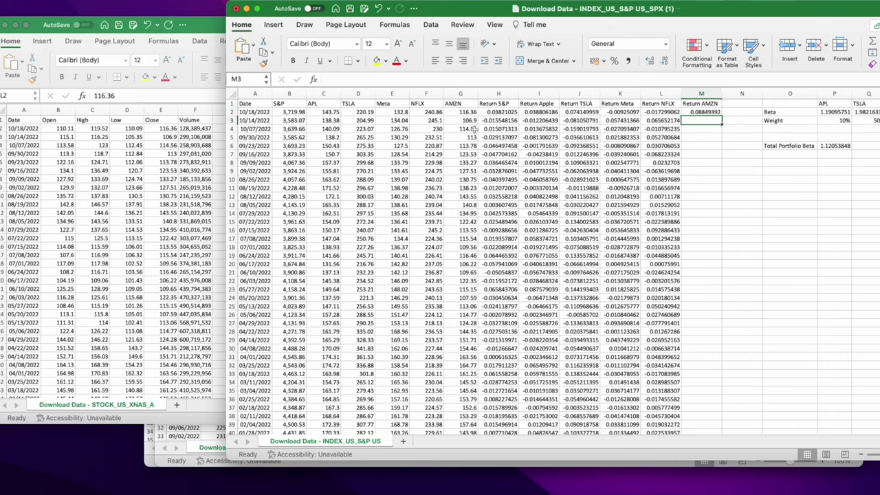
Step: Fill the =G2/G3-1 return formula down the whole Return AMZN column
{"action": "left_click", "coordinate": [691, 112]}
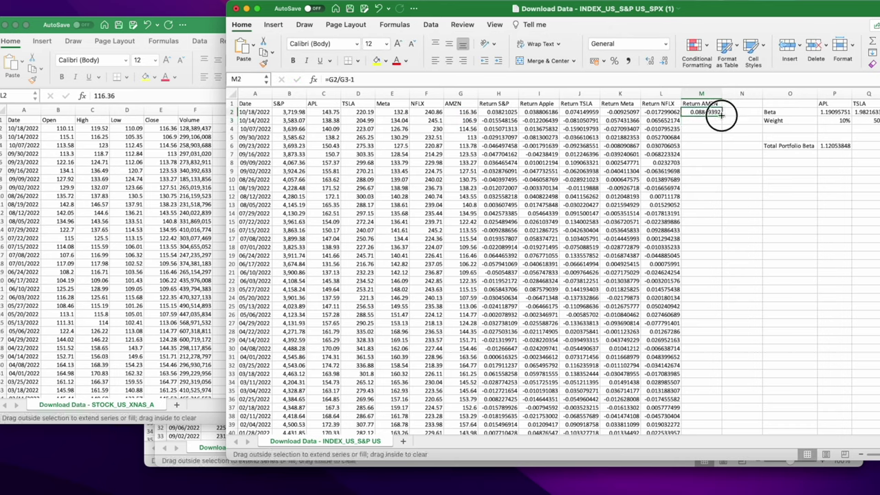
{"action": "left_click_drag", "start_coordinate": [721, 115], "coordinate": [726, 167]}
{"action": "left_click", "coordinate": [714, 155]}
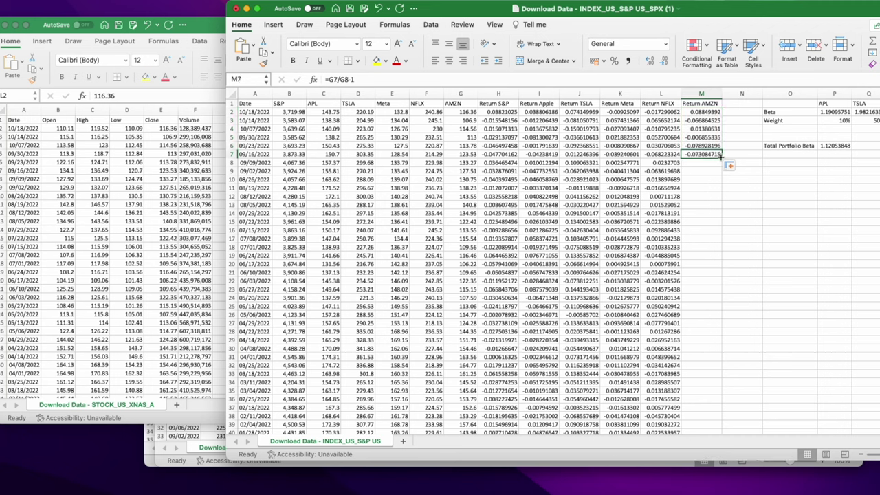
{"action": "double_click", "coordinate": [721, 158]}
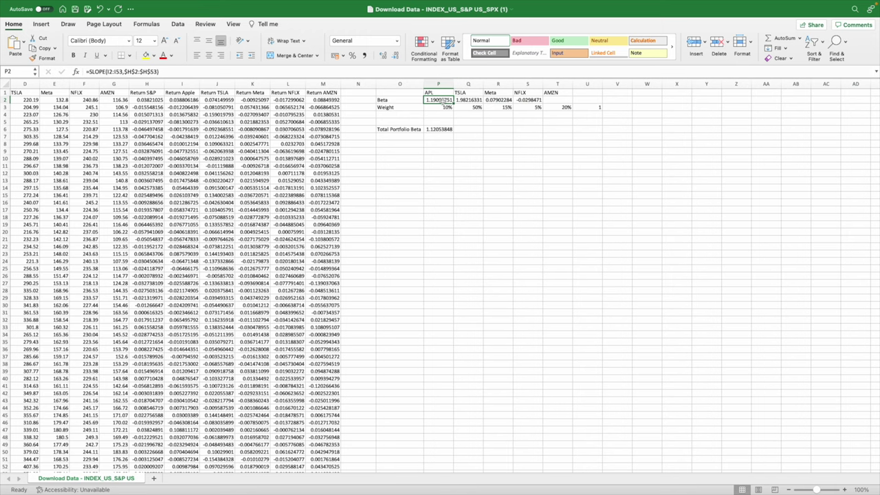
Step: Review the NFLX beta SLOPE formula and its ranges as a model
{"action": "left_click", "coordinate": [560, 101]}
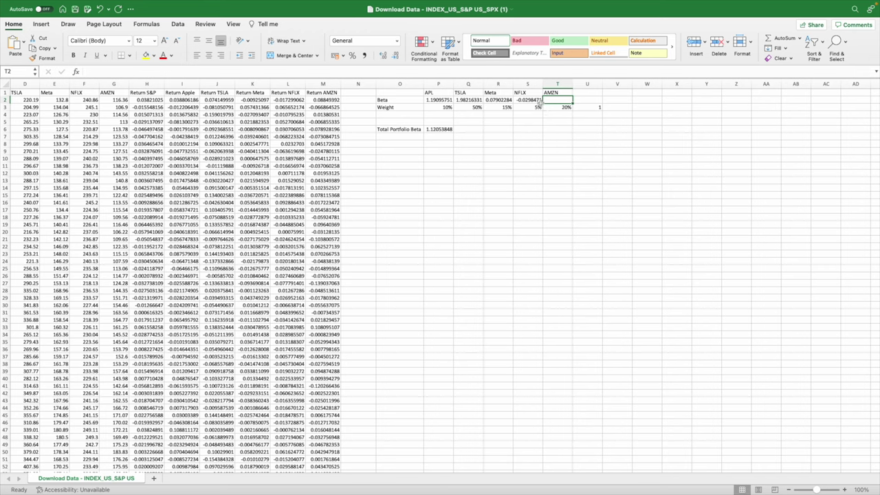
{"action": "left_click", "coordinate": [537, 100]}
{"action": "left_click", "coordinate": [142, 73]}
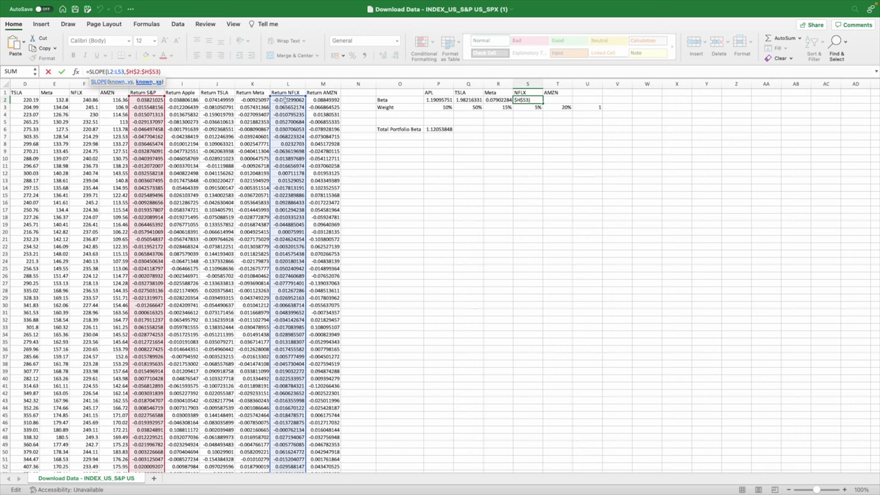
{"action": "left_click", "coordinate": [549, 100]}
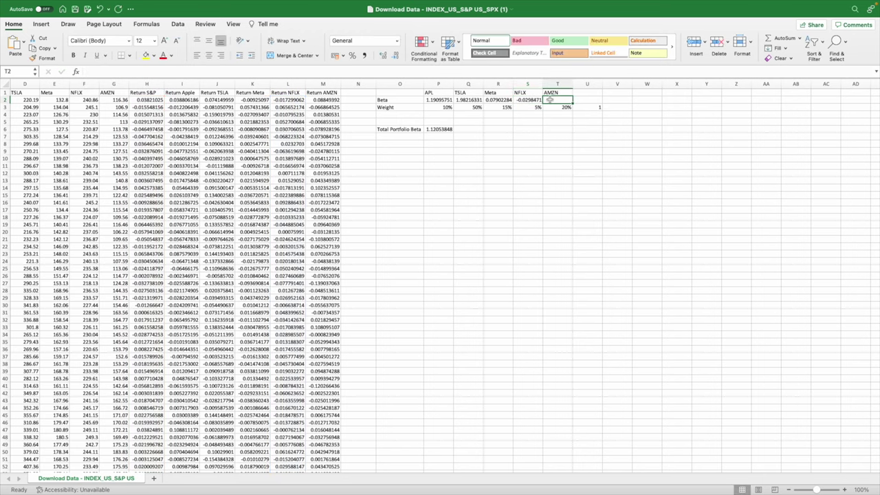
Step: Enter =SLOPE(M2:M53,H2:H53) in T2, giving an AMZN beta of 1.54008745
{"action": "type", "text": "=slope("}
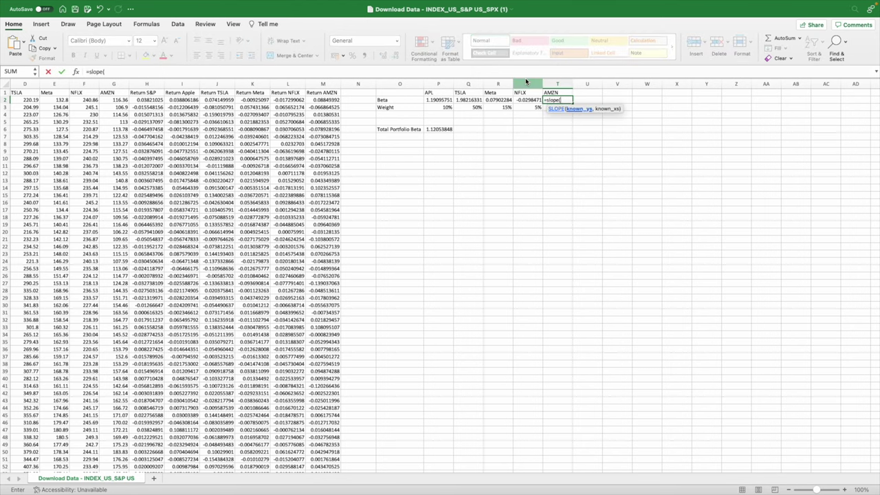
{"action": "left_click_drag", "start_coordinate": [316, 99], "coordinate": [337, 453]}
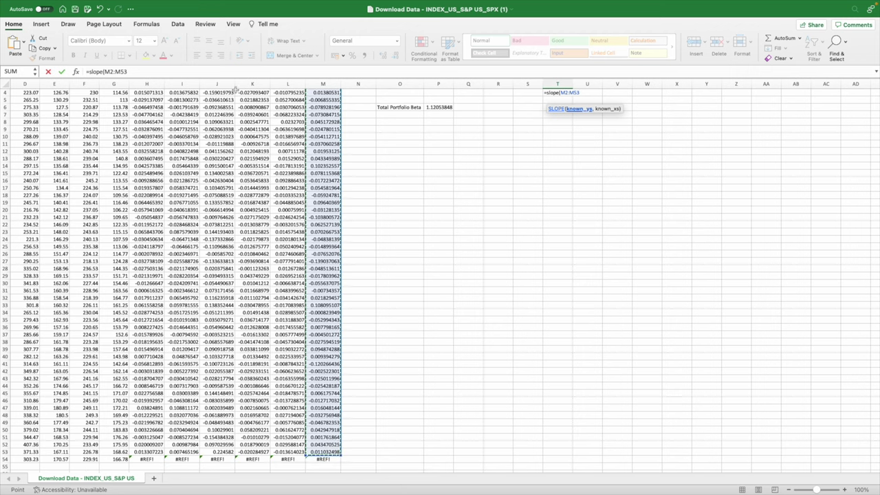
{"action": "left_click", "coordinate": [180, 71]}
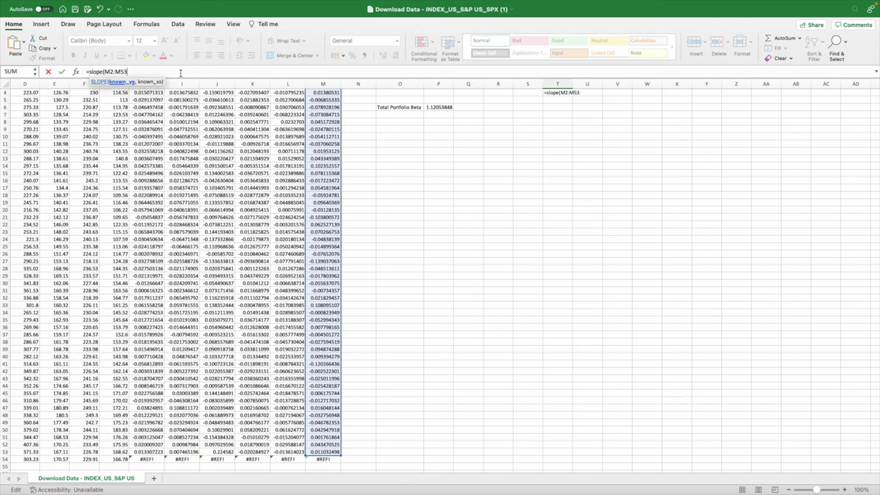
{"action": "type", "text": ","}
{"action": "scroll", "coordinate": [202, 296], "scroll_direction": "down", "scroll_amount": 3}
{"action": "scroll", "coordinate": [202, 295], "scroll_direction": "up", "scroll_amount": 5}
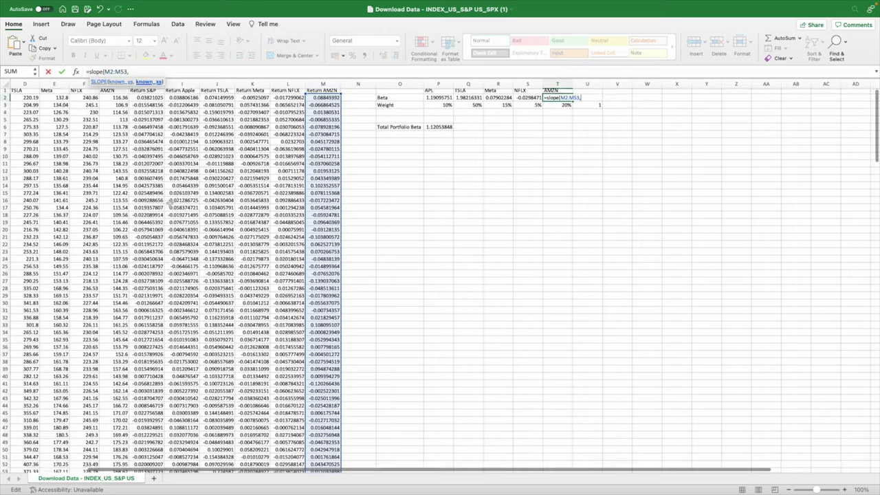
{"action": "scroll", "coordinate": [201, 295], "scroll_direction": "down", "scroll_amount": 3}
{"action": "scroll", "coordinate": [202, 297], "scroll_direction": "down", "scroll_amount": 2}
{"action": "left_click_drag", "start_coordinate": [158, 424], "coordinate": [157, 100]}
{"action": "type", "text": ")"}
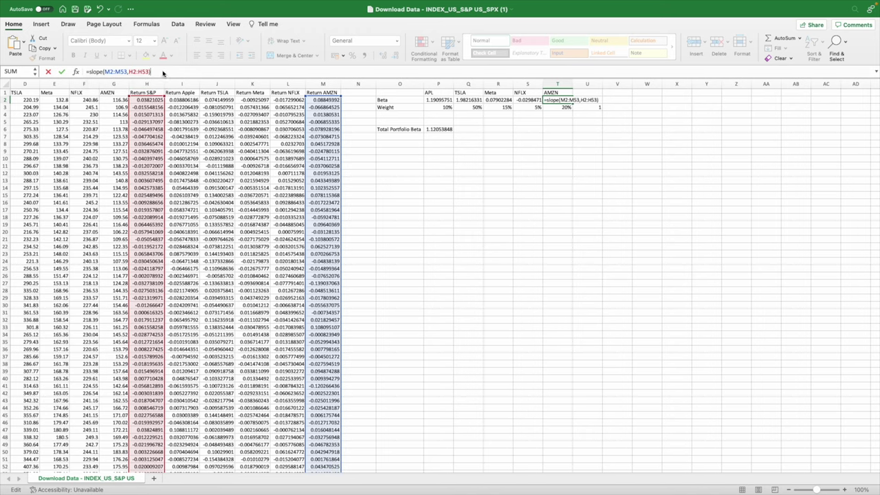
{"action": "key", "text": "Return"}
{"action": "left_click", "coordinate": [555, 99]}
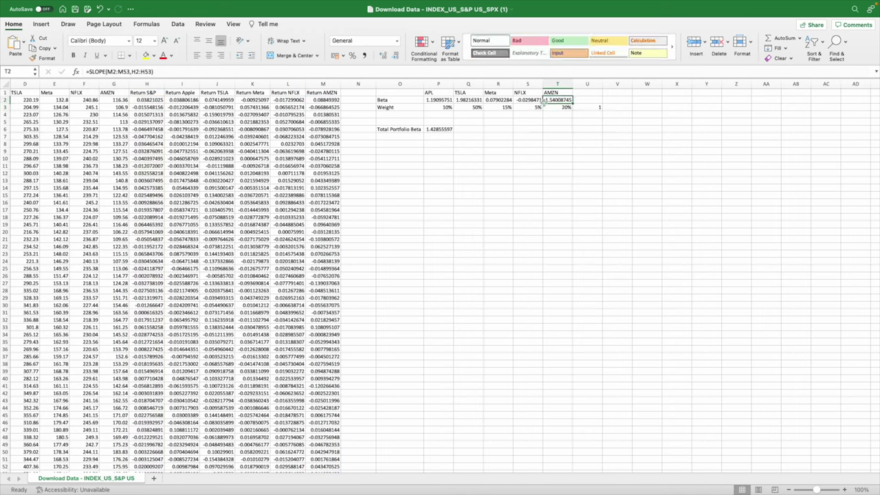
{"action": "left_click_drag", "start_coordinate": [441, 108], "coordinate": [564, 107]}
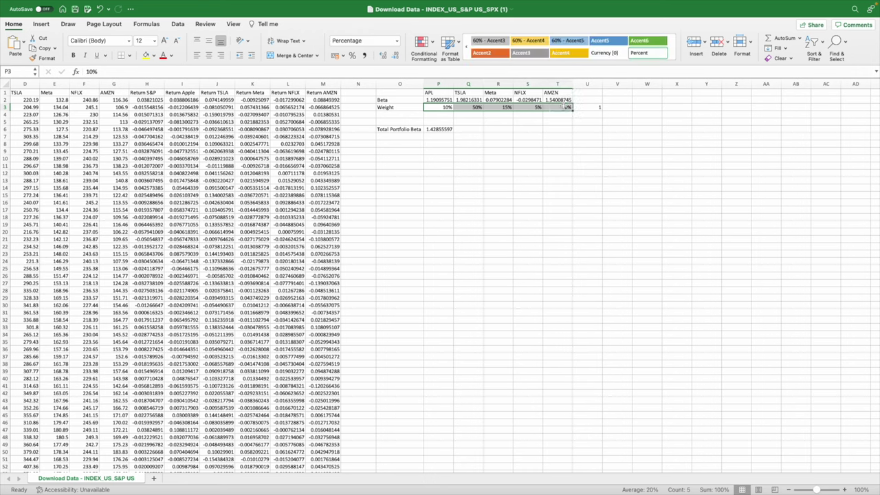
Step: Clear all five existing stock weights in P3:T3 and zoom the sheet in
{"action": "key", "text": "Delete"}
{"action": "left_click", "coordinate": [428, 124]}
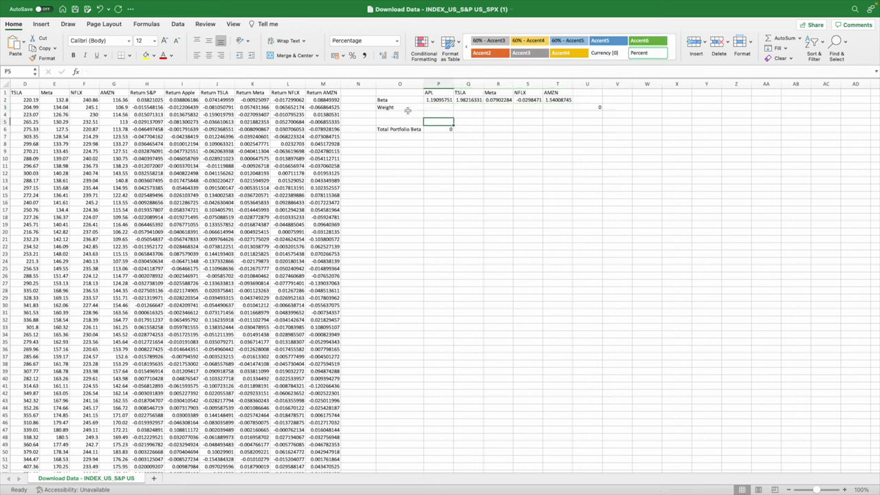
{"action": "left_click", "coordinate": [407, 107]}
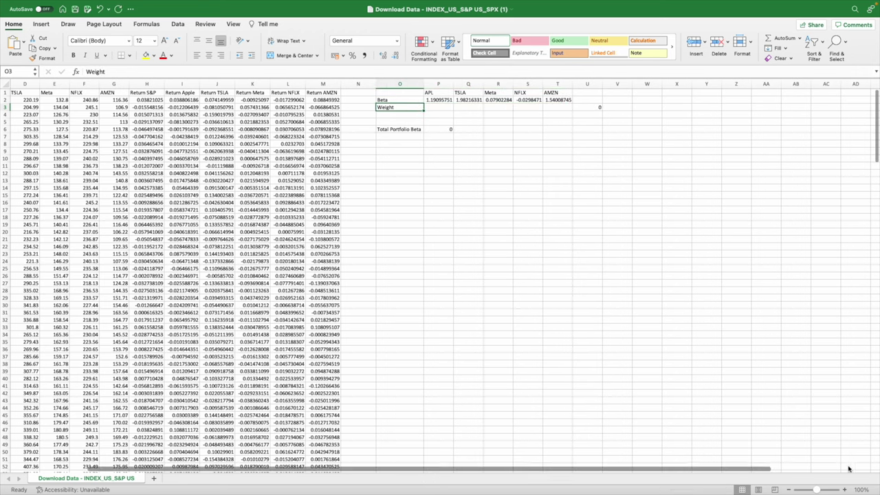
{"action": "left_click", "coordinate": [844, 489]}
{"action": "left_click", "coordinate": [844, 489]}
{"action": "left_click", "coordinate": [845, 489]}
{"action": "left_click", "coordinate": [845, 489]}
{"action": "left_click", "coordinate": [844, 489]}
{"action": "left_click", "coordinate": [845, 489]}
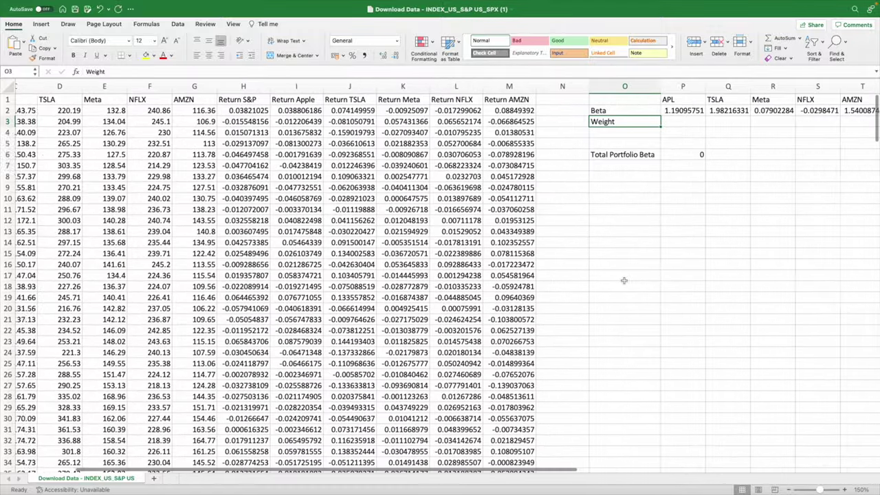
{"action": "scroll", "coordinate": [637, 115], "scroll_direction": "right", "scroll_amount": 5}
{"action": "key", "text": "Right"}
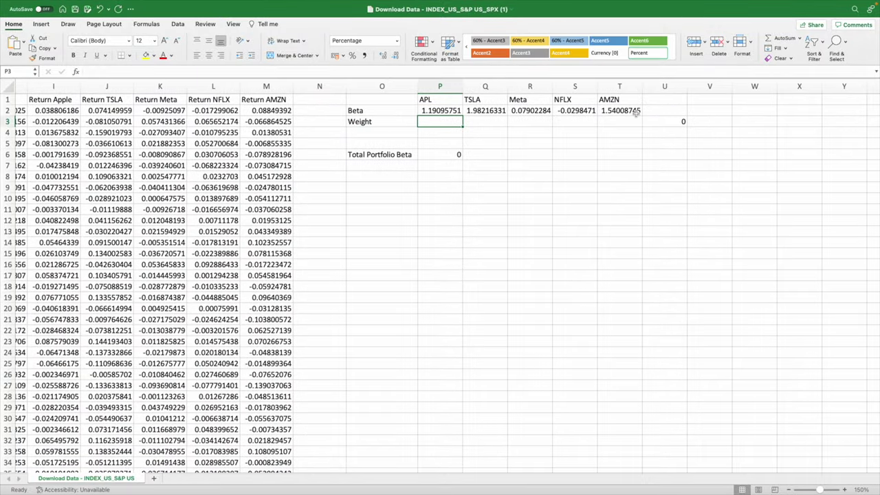
Step: Check the U3 weights SUM formula and clear the total portfolio beta in P6
{"action": "left_click", "coordinate": [664, 122]}
{"action": "left_click", "coordinate": [365, 71]}
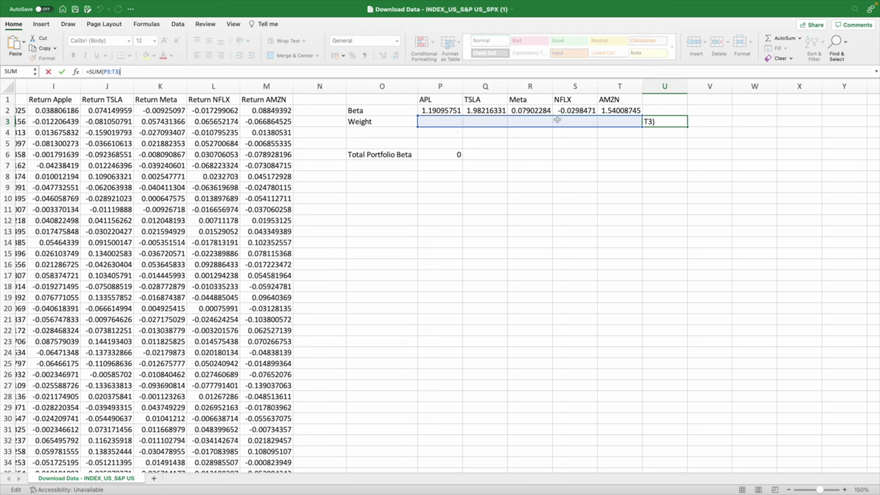
{"action": "key", "text": "Return"}
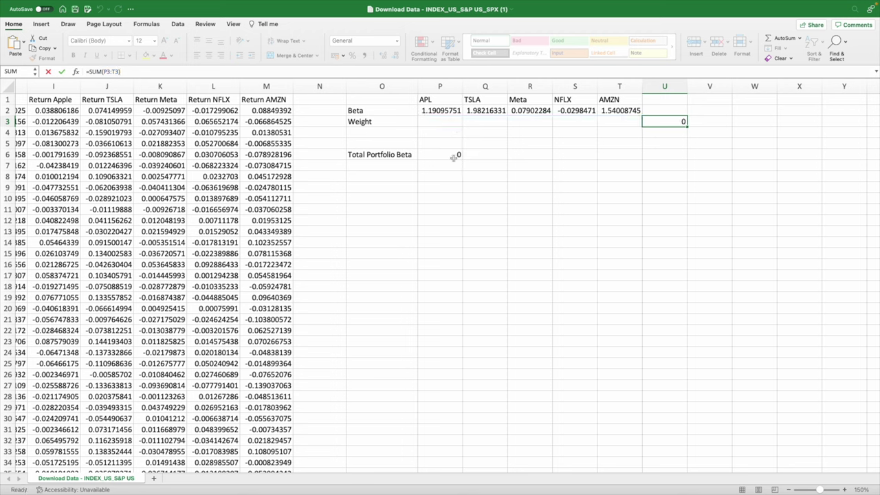
{"action": "left_click", "coordinate": [452, 155]}
{"action": "key", "text": "Delete"}
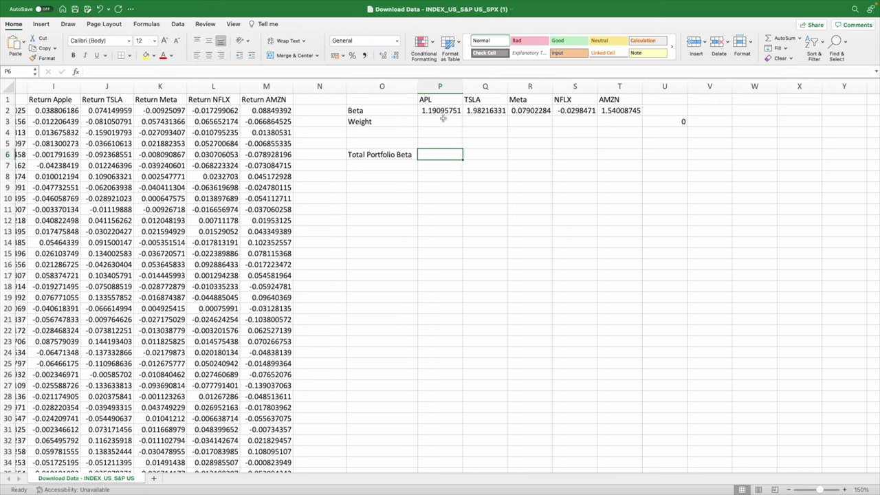
Step: Set APL's weight to 10 and TSLA's weight to 15
{"action": "left_click", "coordinate": [443, 121]}
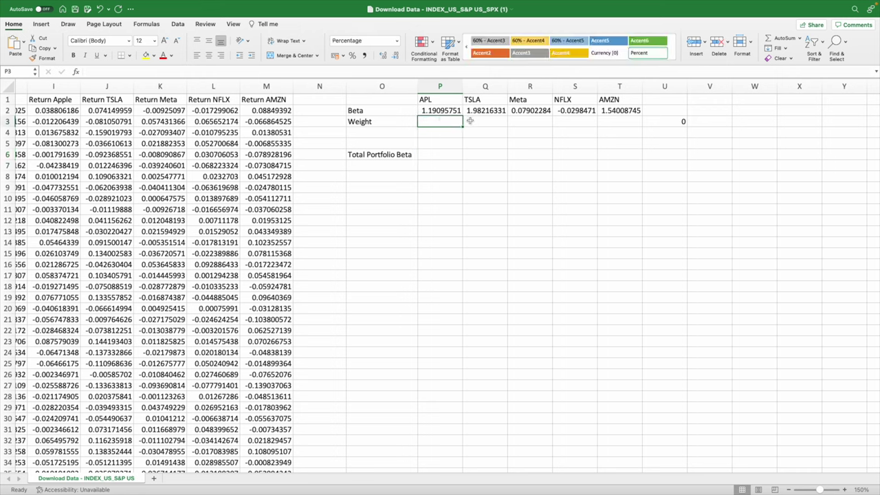
{"action": "type", "text": "10"}
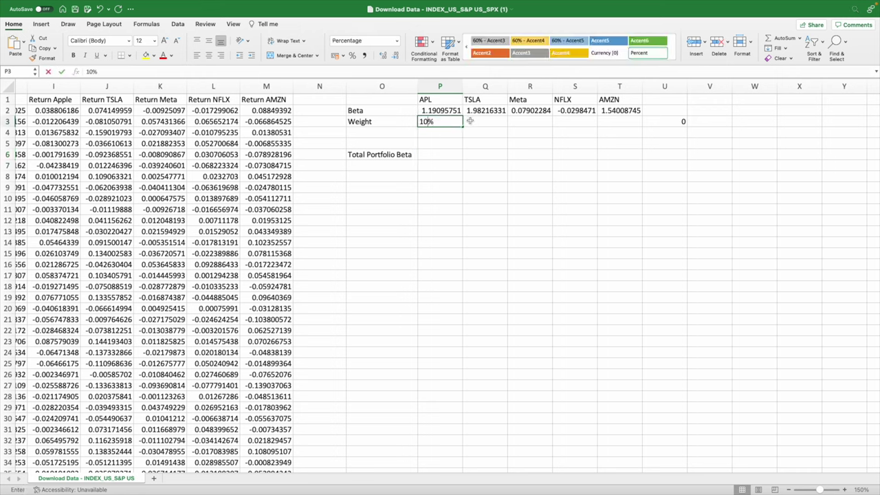
{"action": "left_click", "coordinate": [470, 121]}
{"action": "type", "text": "15"}
{"action": "key", "text": "Tab"}
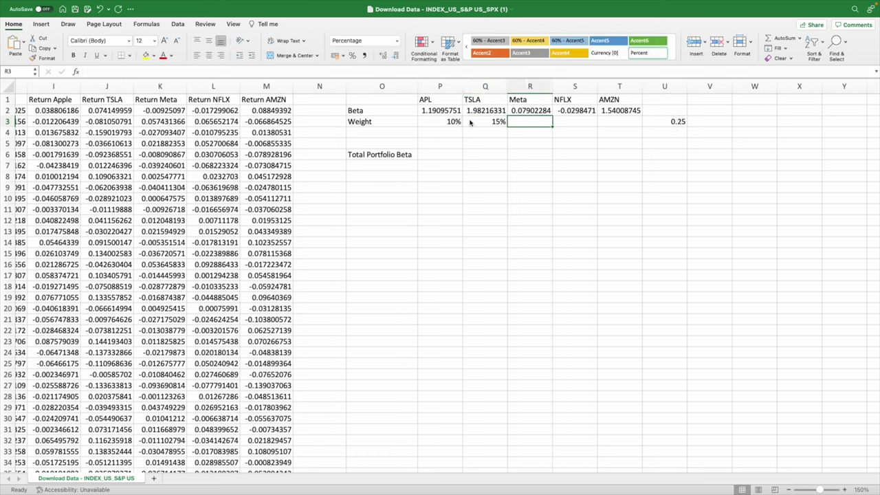
{"action": "left_click", "coordinate": [674, 121]}
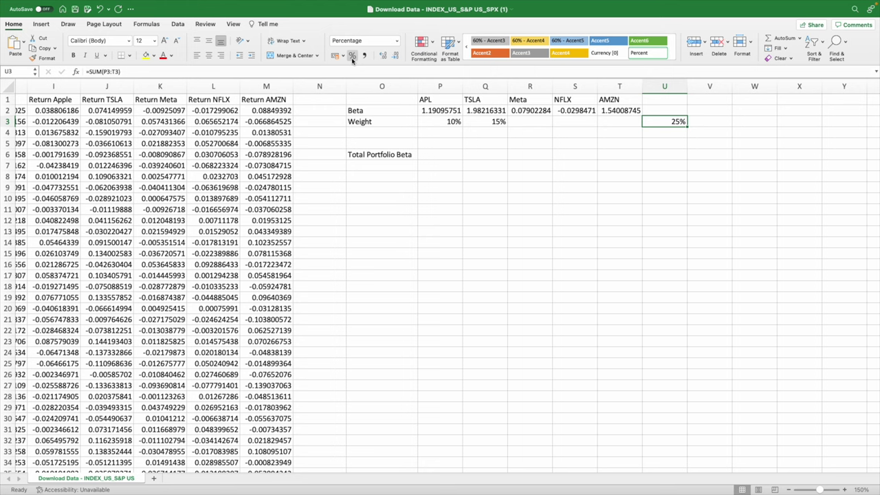
Step: Give Meta, NFLX and AMZN weights of 25% each, bringing the total to 100%
{"action": "left_click", "coordinate": [525, 121]}
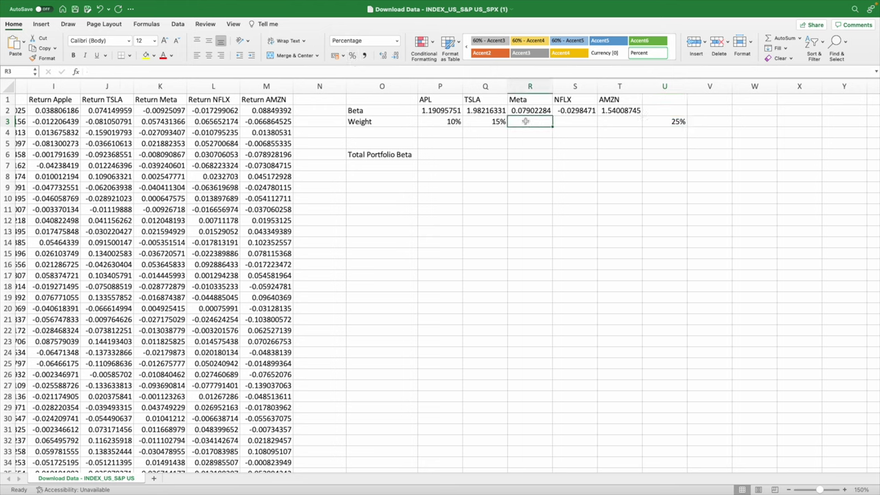
{"action": "type", "text": "25%"}
{"action": "key", "text": "Tab"}
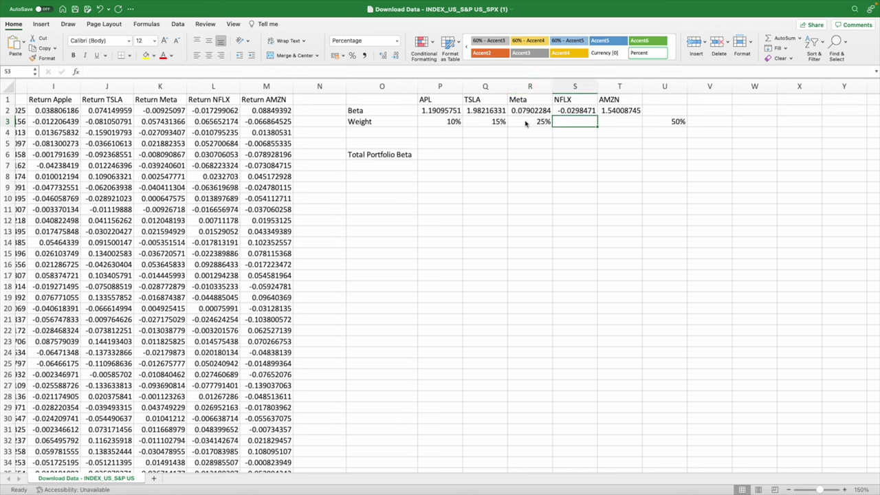
{"action": "type", "text": "25%"}
{"action": "key", "text": "Tab"}
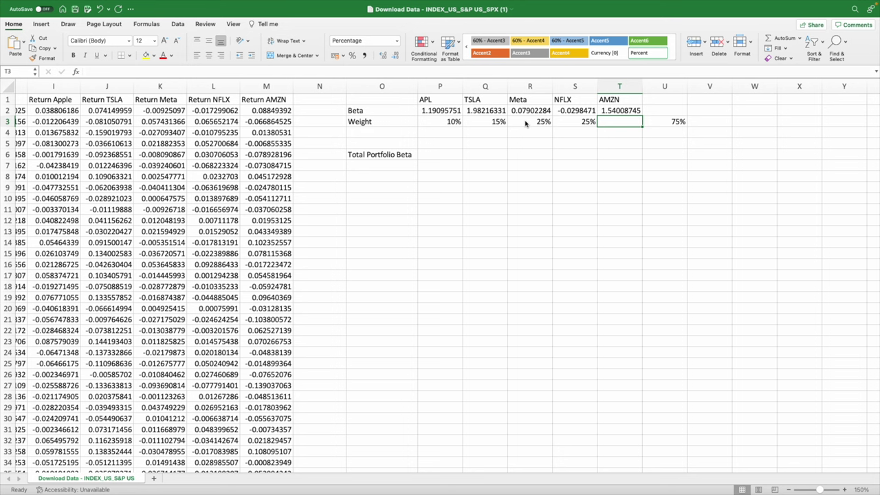
{"action": "type", "text": "25%"}
{"action": "key", "text": "Return"}
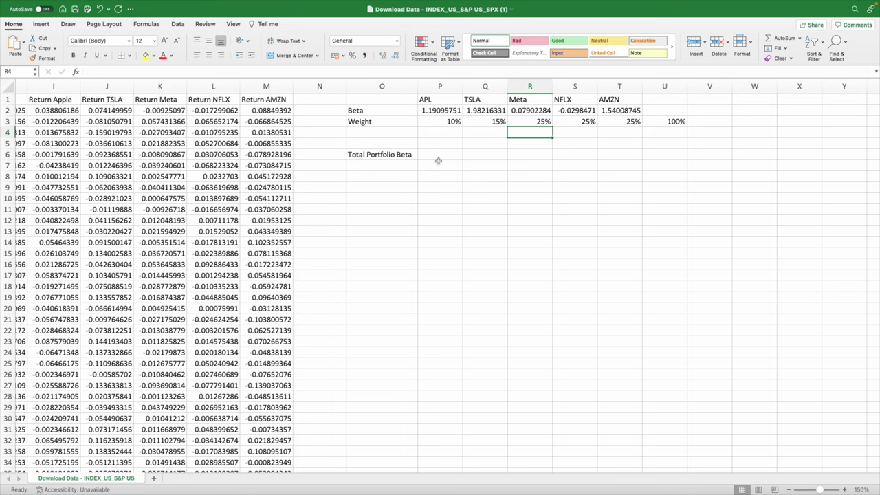
{"action": "left_click", "coordinate": [435, 111]}
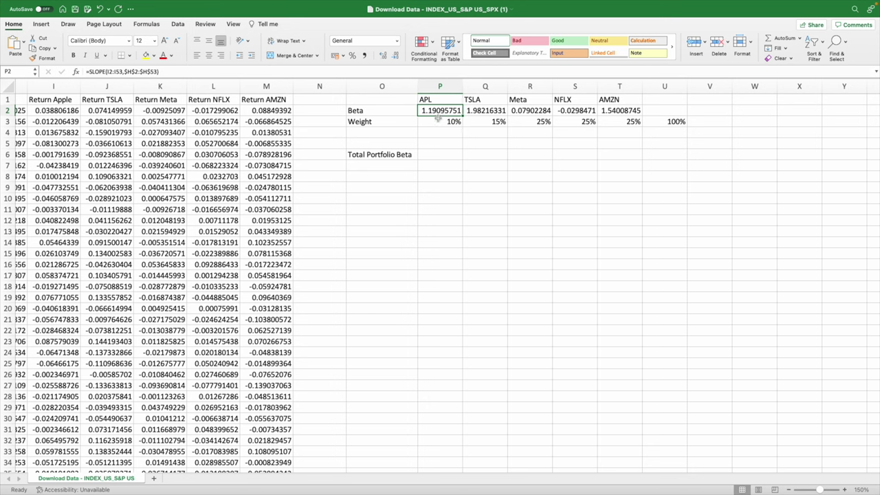
{"action": "left_click", "coordinate": [439, 120]}
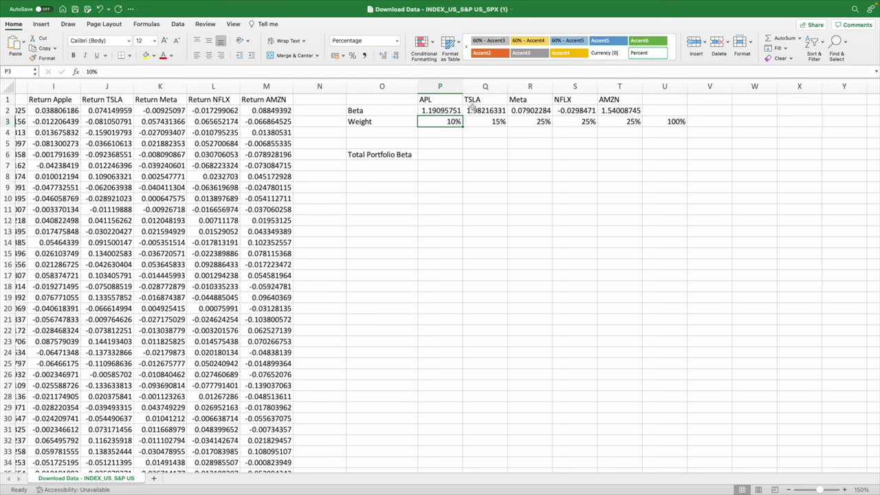
{"action": "left_click", "coordinate": [453, 153]}
{"action": "type", "text": "="}
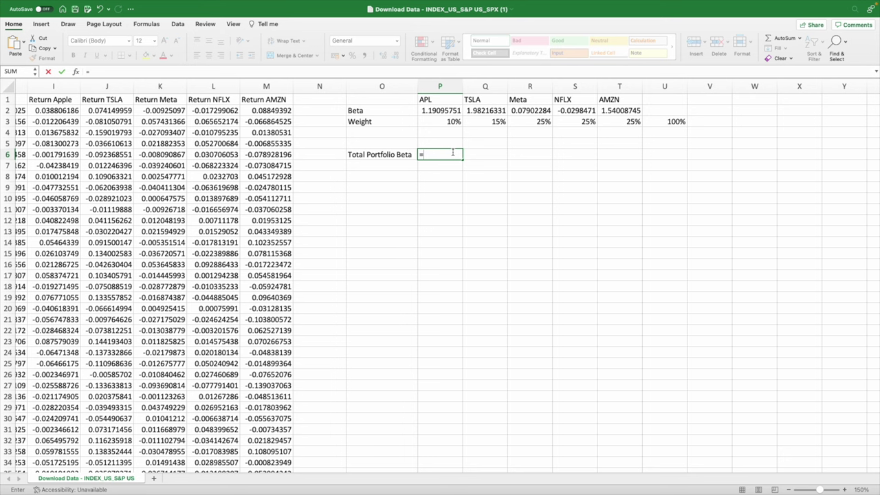
{"action": "type", "text": "(su"}
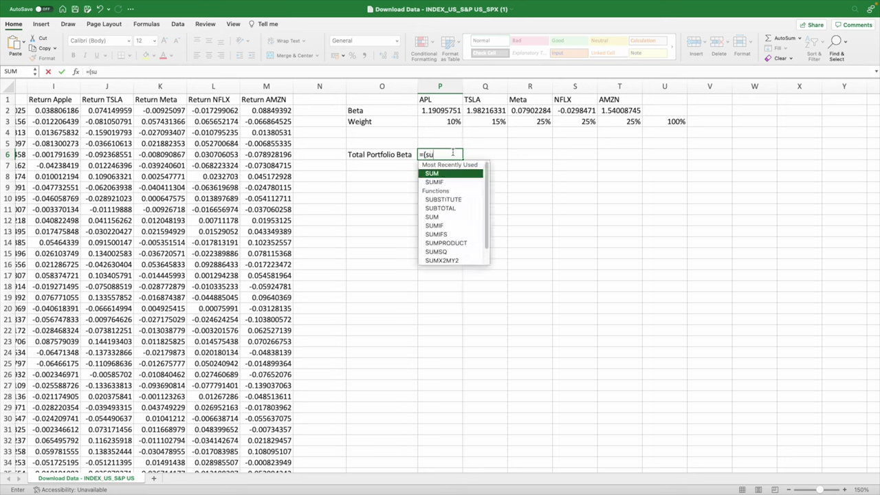
{"action": "key", "text": "BackSpace"}
{"action": "key", "text": "BackSpace"}
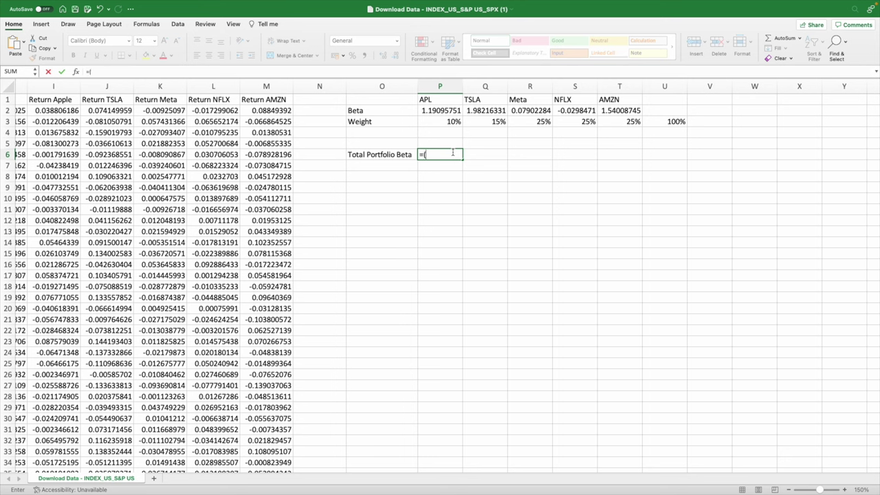
{"action": "left_click", "coordinate": [441, 112]}
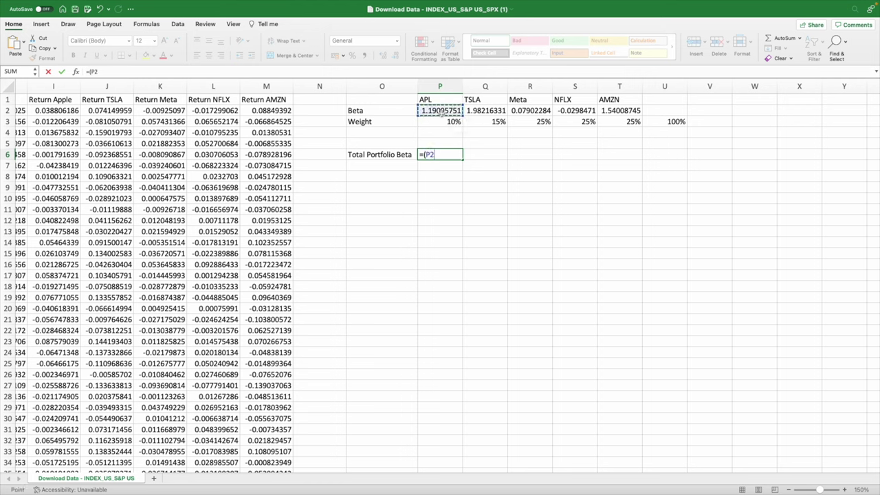
{"action": "type", "text": "*"}
{"action": "left_click", "coordinate": [434, 121]}
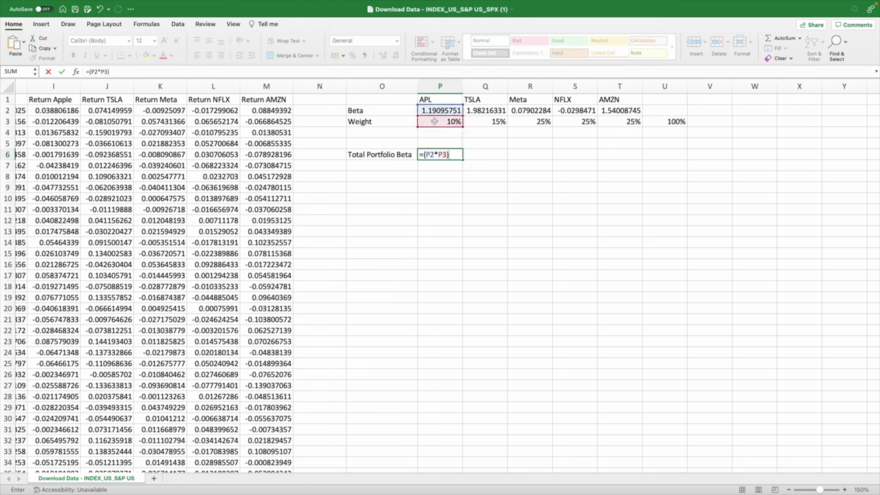
{"action": "type", "text": ")+("}
{"action": "left_click", "coordinate": [477, 111]}
{"action": "type", "text": "*"}
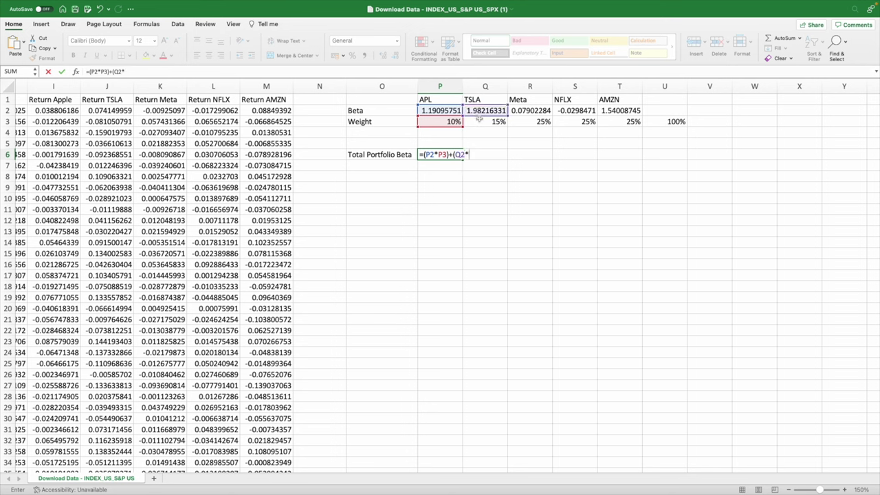
{"action": "left_click", "coordinate": [479, 121]}
{"action": "type", "text": ")"}
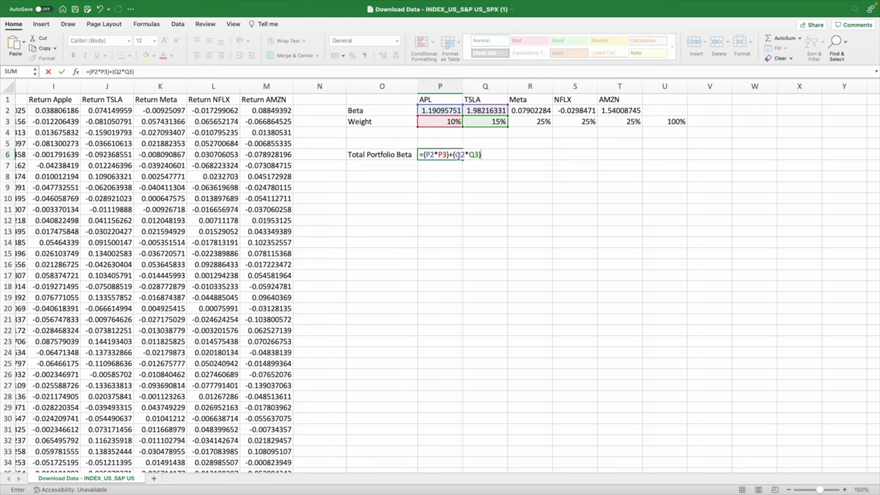
{"action": "key", "text": "Escape"}
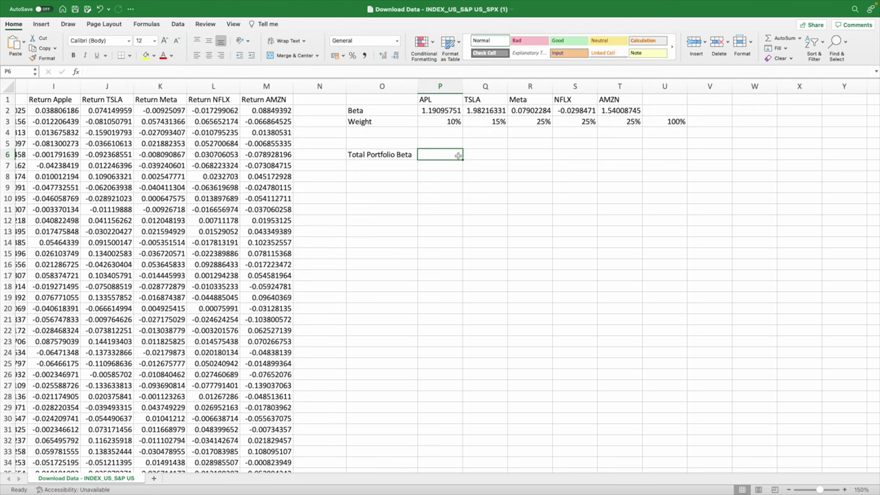
{"action": "type", "text": "=sum"}
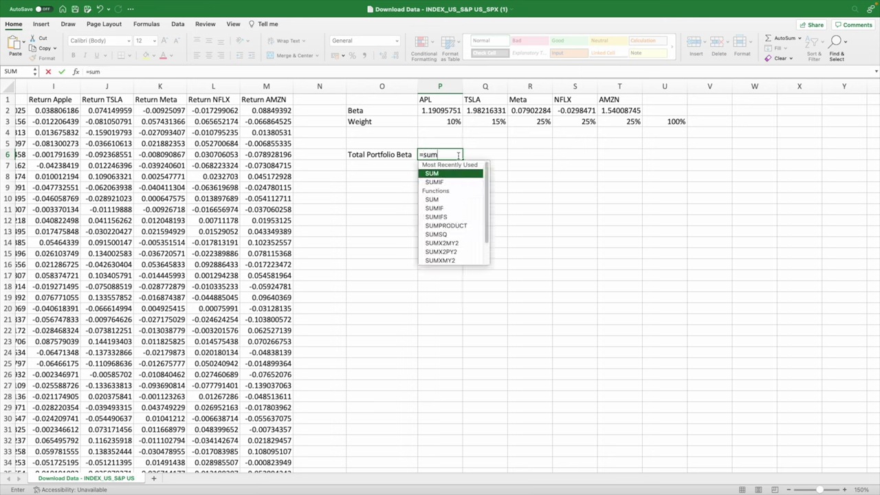
{"action": "type", "text": "product"}
Step: Enter =SUMPRODUCT(P2:T2,P3:T3) in P6, giving a total portfolio beta of 0.81373604
{"action": "key", "text": "Tab"}
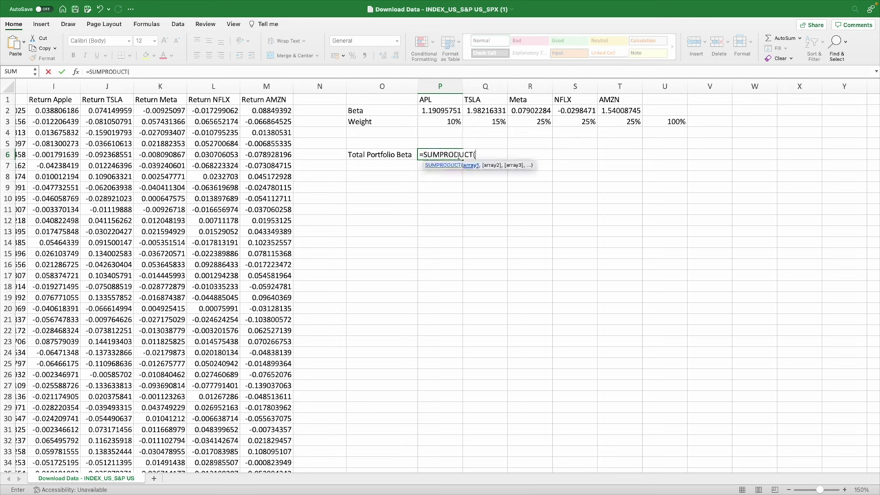
{"action": "left_click_drag", "start_coordinate": [441, 109], "coordinate": [612, 108]}
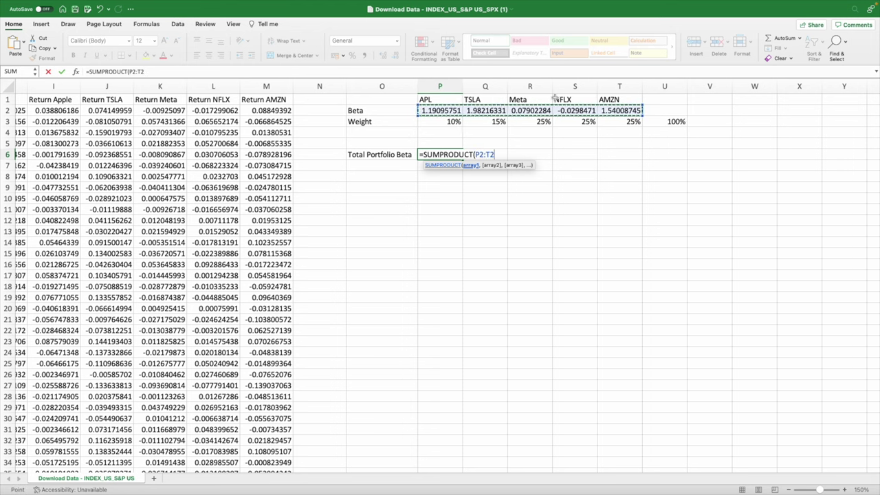
{"action": "type", "text": ","}
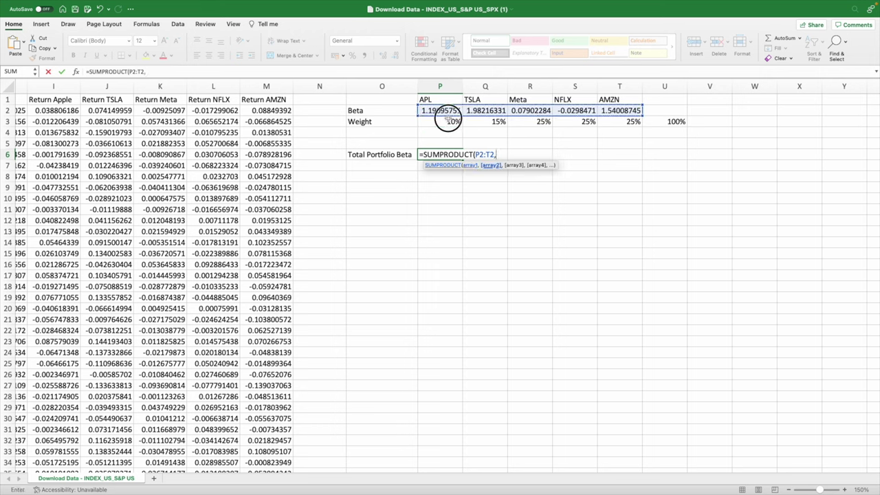
{"action": "left_click_drag", "start_coordinate": [440, 123], "coordinate": [632, 122]}
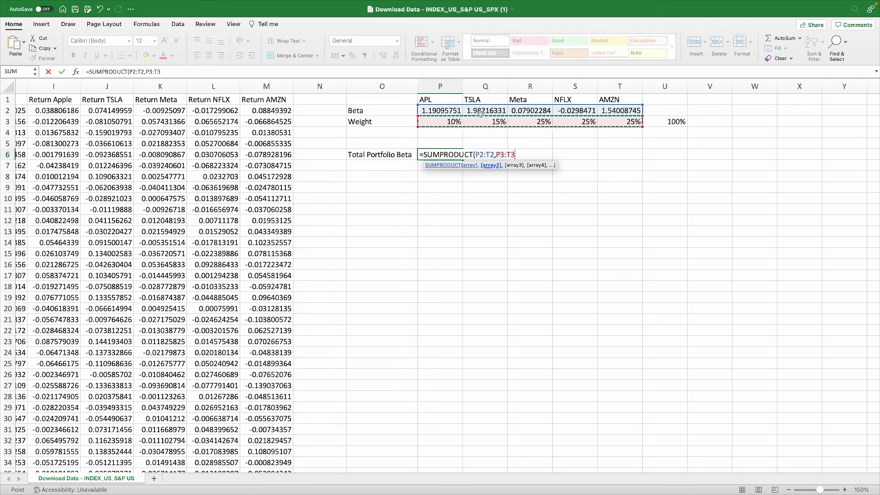
{"action": "left_click", "coordinate": [245, 69]}
{"action": "key", "text": "Return"}
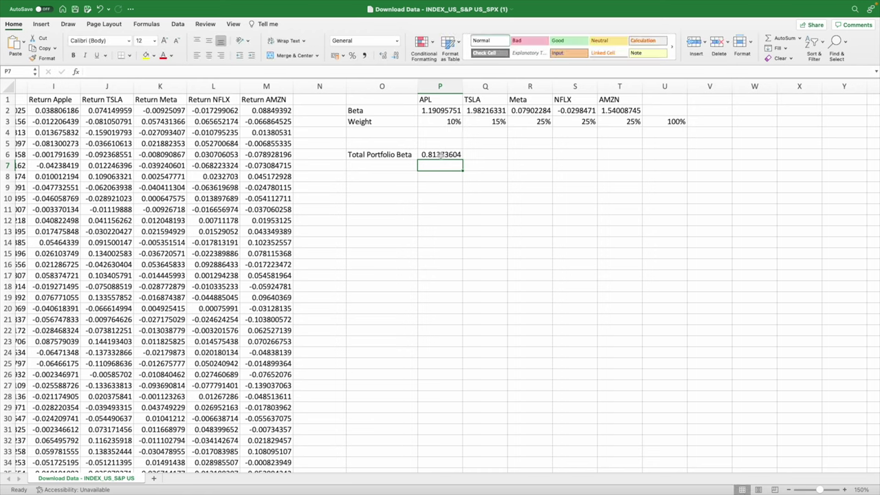
{"action": "key", "text": "Up"}
{"action": "key", "text": "Up"}
{"action": "left_click", "coordinate": [453, 157]}
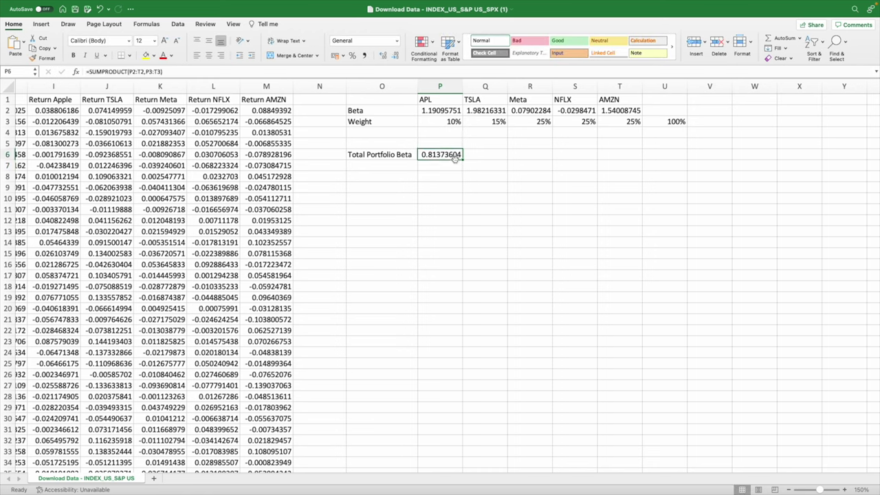
Step: Change Meta's weight to 10% and APL's weight to 25%
{"action": "left_click", "coordinate": [449, 122]}
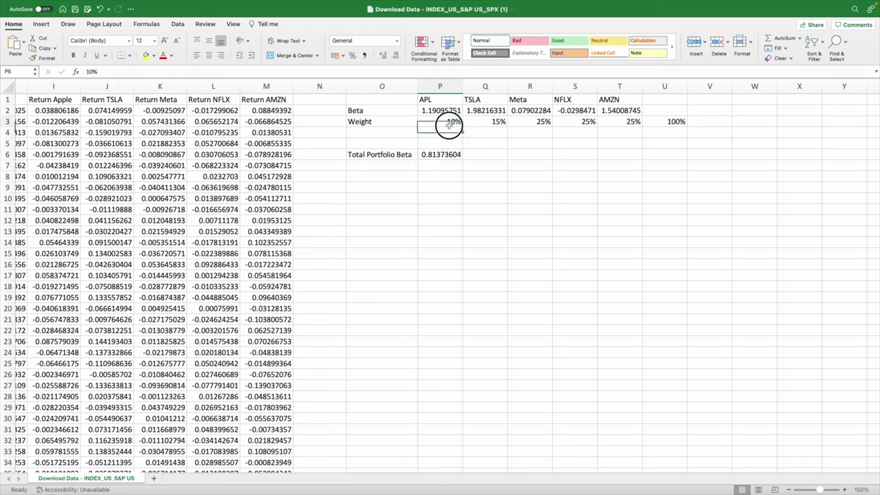
{"action": "key", "text": "Right"}
{"action": "key", "text": "Right"}
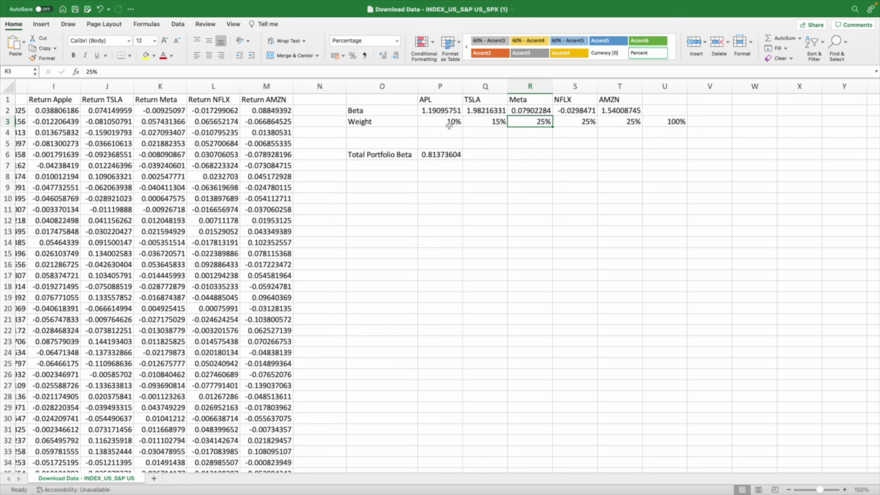
{"action": "type", "text": "10"}
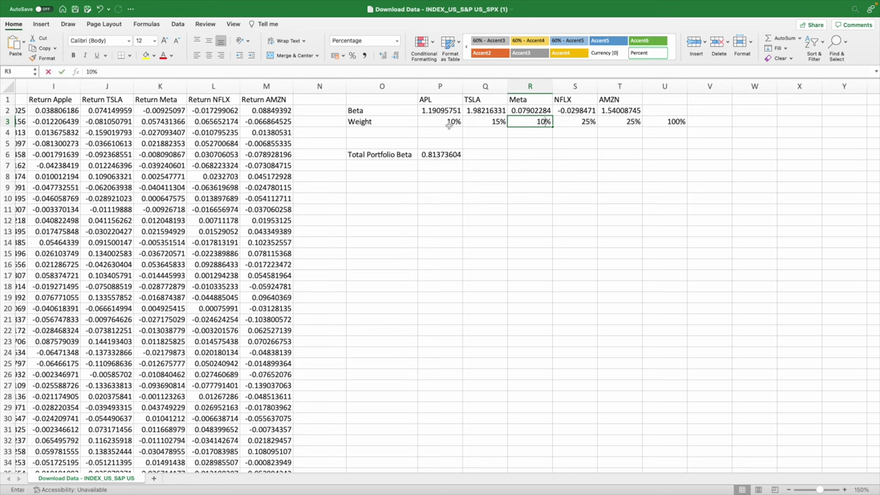
{"action": "key", "text": "Return"}
{"action": "key", "text": "Up"}
{"action": "key", "text": "Left"}
{"action": "left_click", "coordinate": [449, 126]}
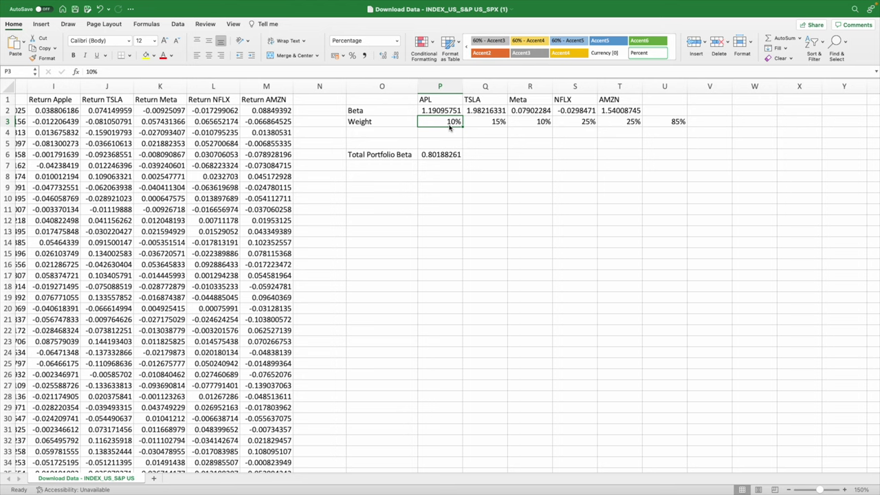
{"action": "type", "text": "25"}
{"action": "key", "text": "Return"}
Step: Set NFLX to 5% and TSLA to 35%, updating portfolio beta to 1.38292833
{"action": "key", "text": "Up"}
{"action": "key", "text": "Right"}
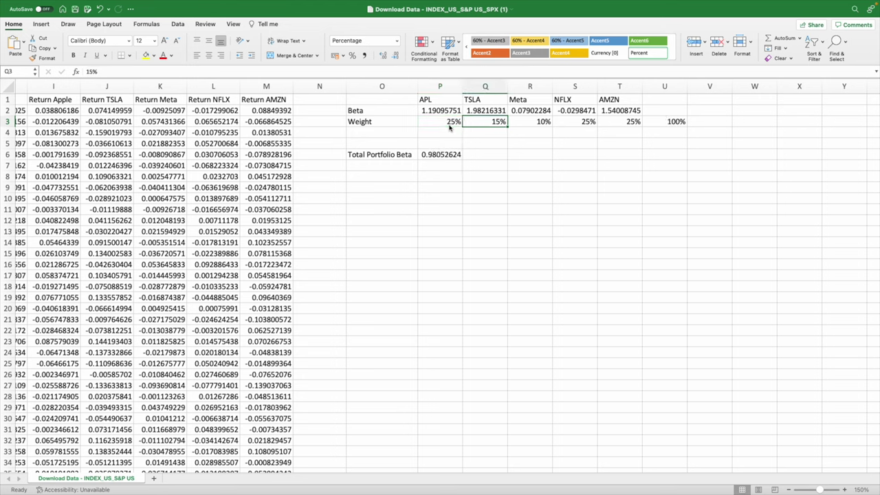
{"action": "key", "text": "Right"}
{"action": "key", "text": "Right"}
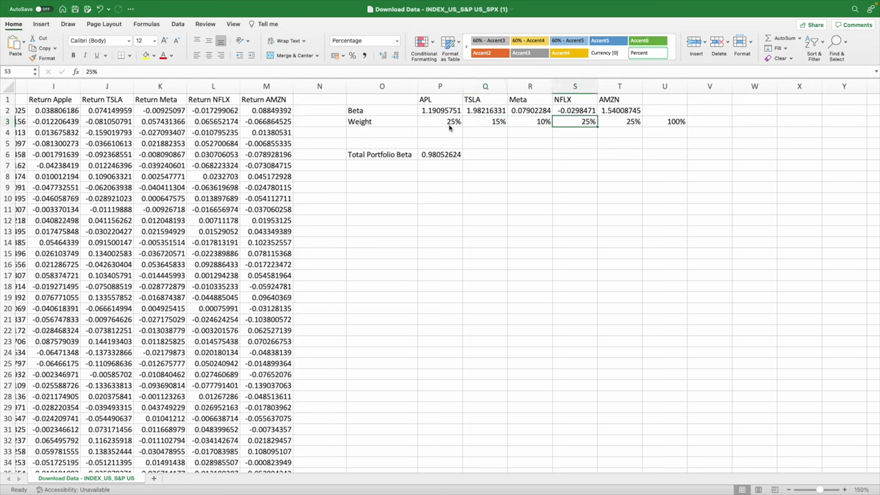
{"action": "key", "text": "BackSpace"}
{"action": "type", "text": "5"}
{"action": "key", "text": "Left"}
{"action": "key", "text": "Left"}
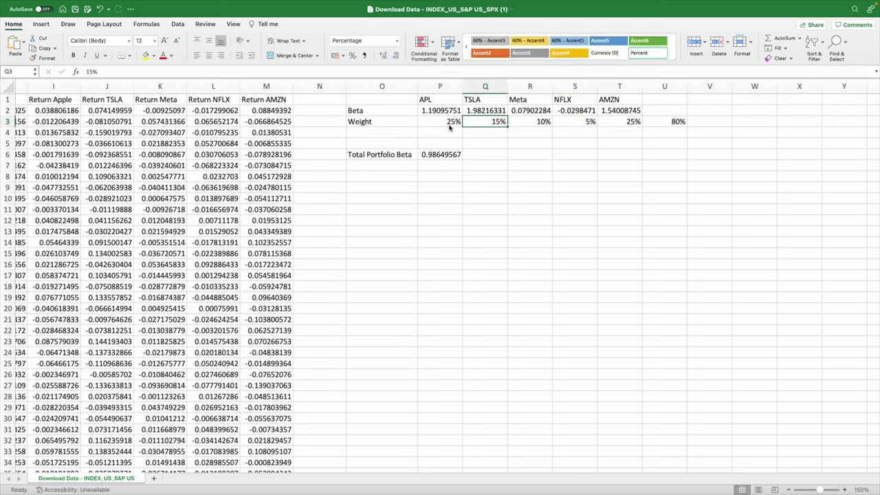
{"action": "type", "text": "35"}
{"action": "key", "text": "Return"}
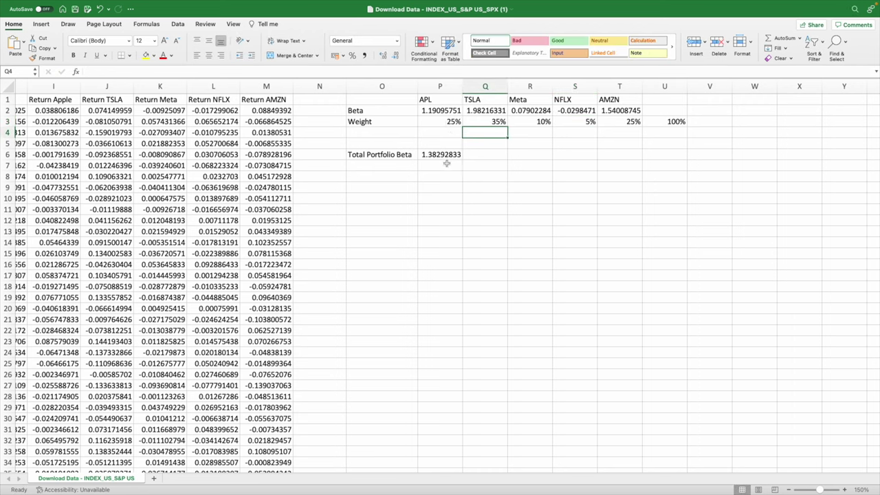
{"action": "left_click", "coordinate": [442, 154]}
{"action": "left_click", "coordinate": [452, 121]}
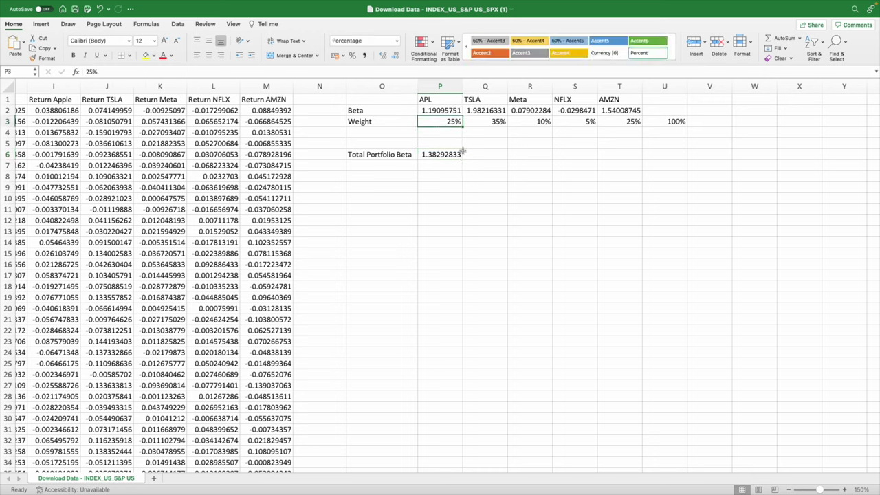